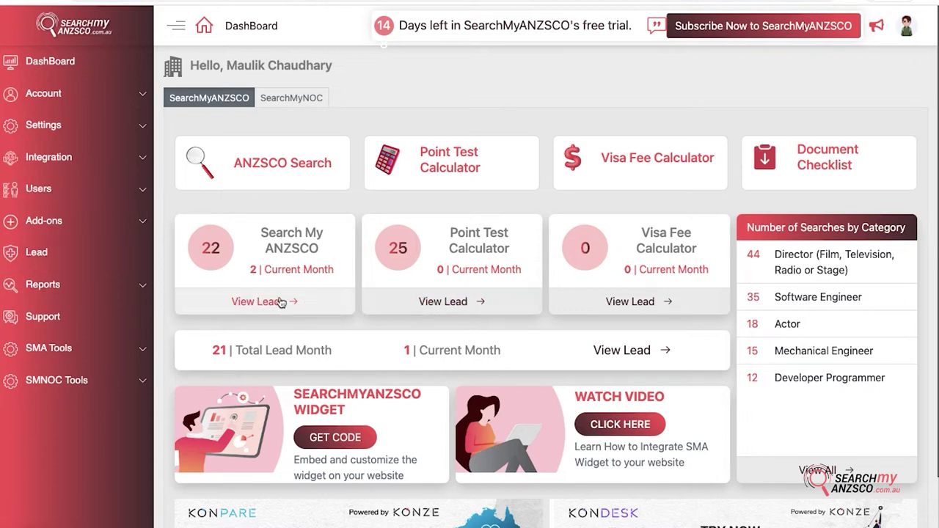
# Open the full lead list from the dashboard and check its platform options, My Lead toggle and search criteria.
pyautogui.click(635, 353)
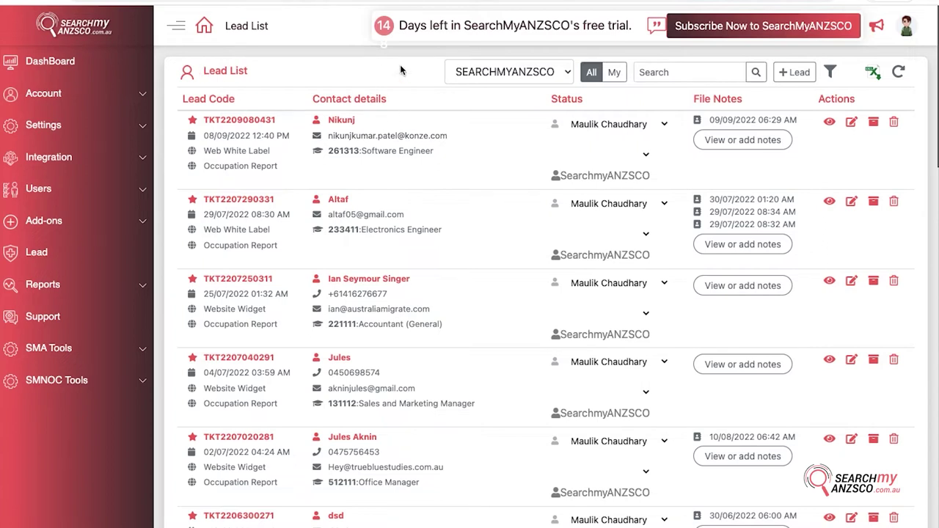
pyautogui.click(531, 72)
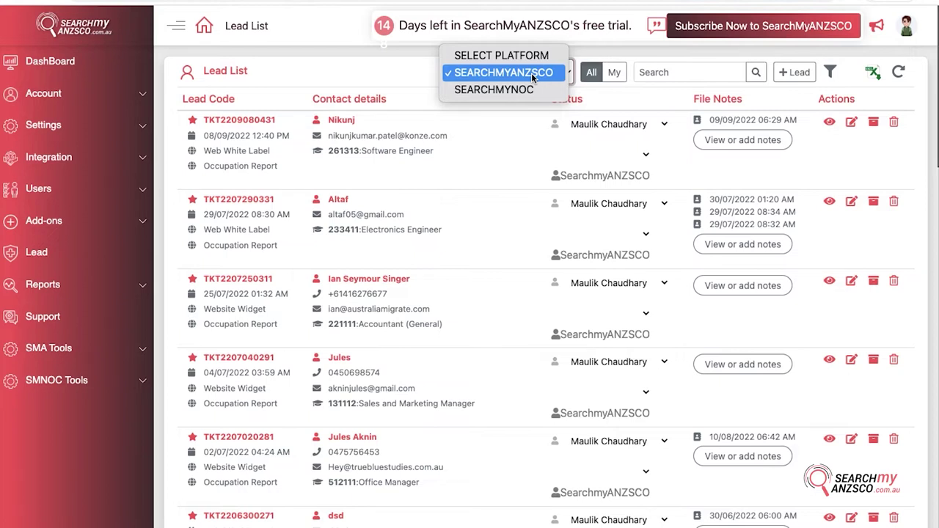
pyautogui.click(627, 70)
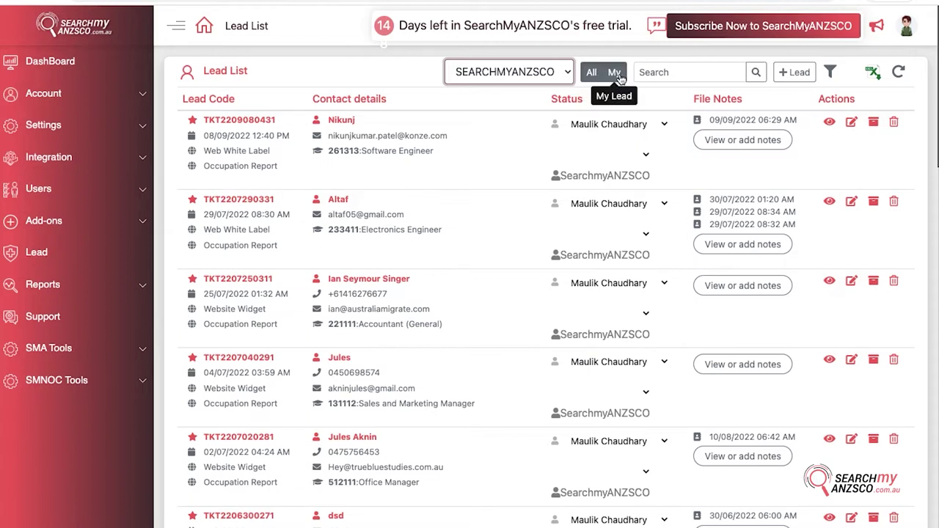
pyautogui.moveTo(703, 71)
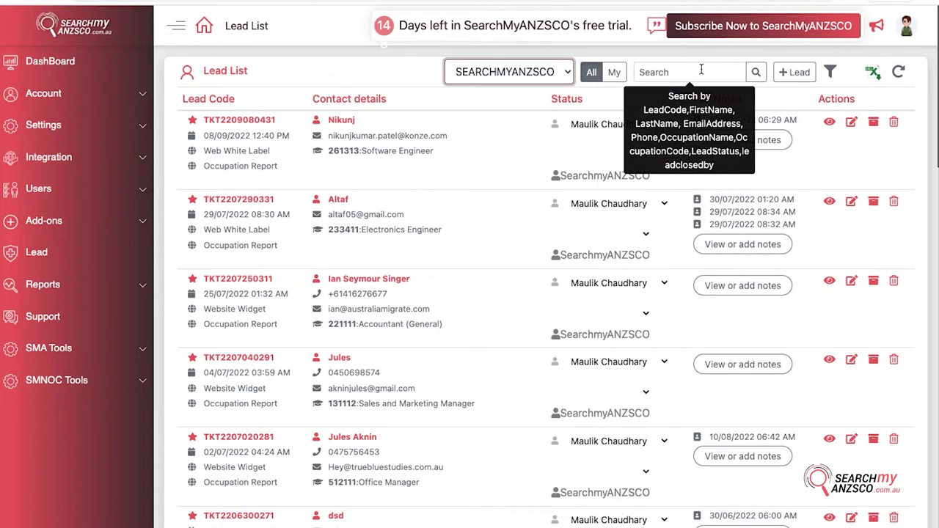
# Open a new lead form, review its primary and secondary applicant fields, and close it without saving.
pyautogui.click(798, 73)
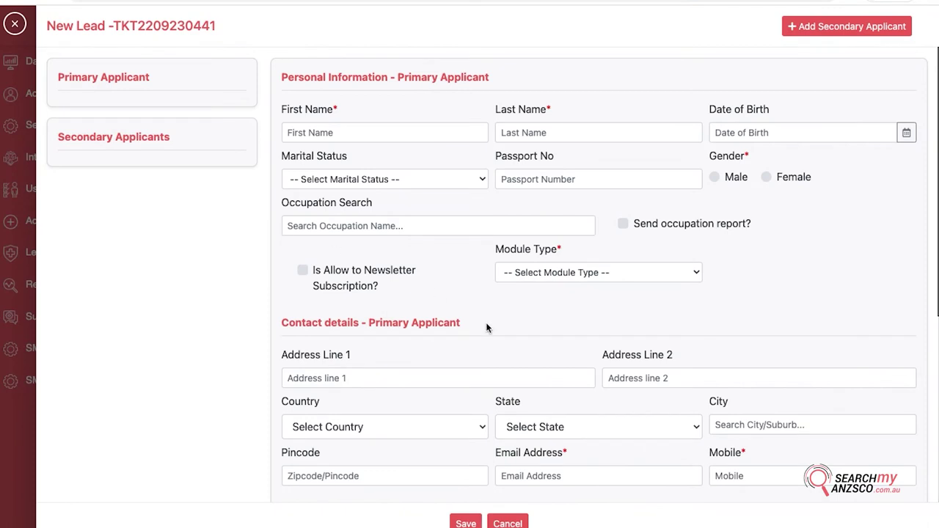
pyautogui.scroll(-2, 485, 322)
pyautogui.scroll(2, 486, 323)
pyautogui.scroll(-5, 376, 177)
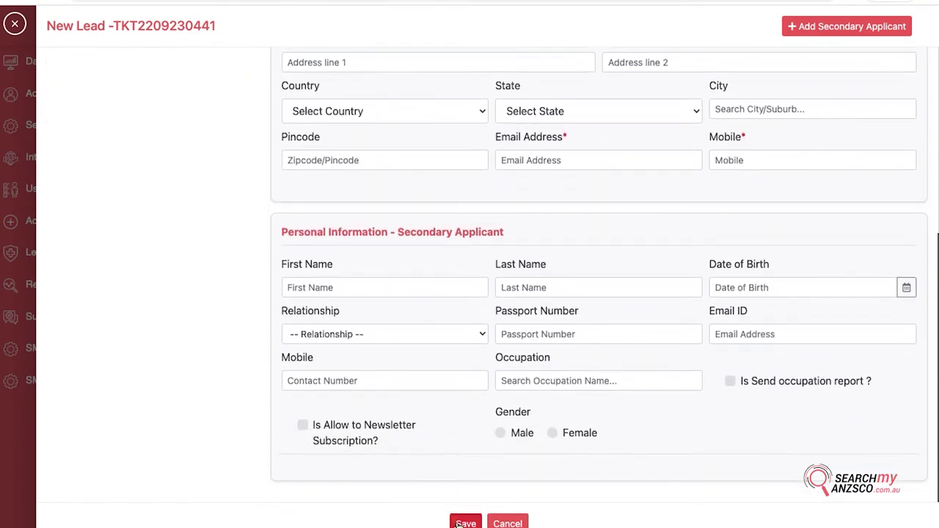
pyautogui.click(15, 23)
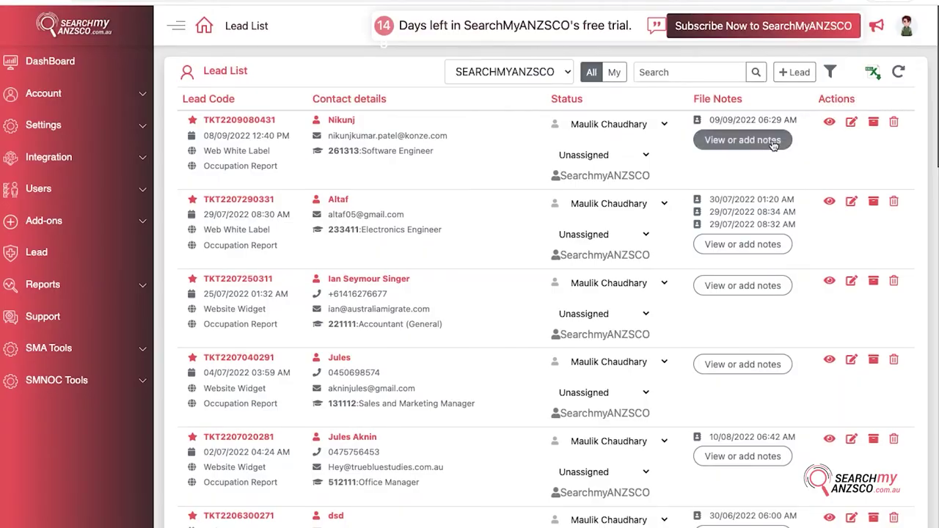
# Review the advanced filter criteria available for the lead list, and close the filter without applying anything.
pyautogui.click(830, 72)
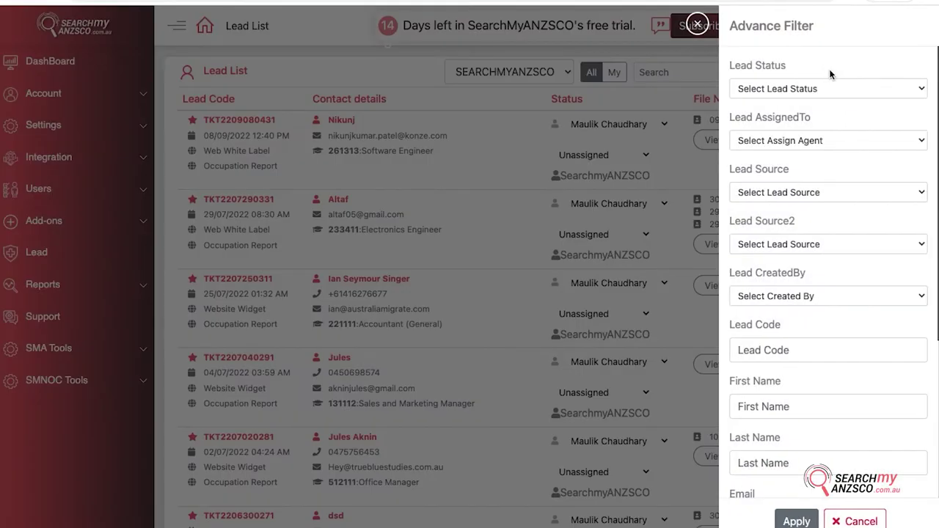
pyautogui.scroll(-2, 829, 189)
pyautogui.scroll(2, 830, 193)
pyautogui.click(697, 24)
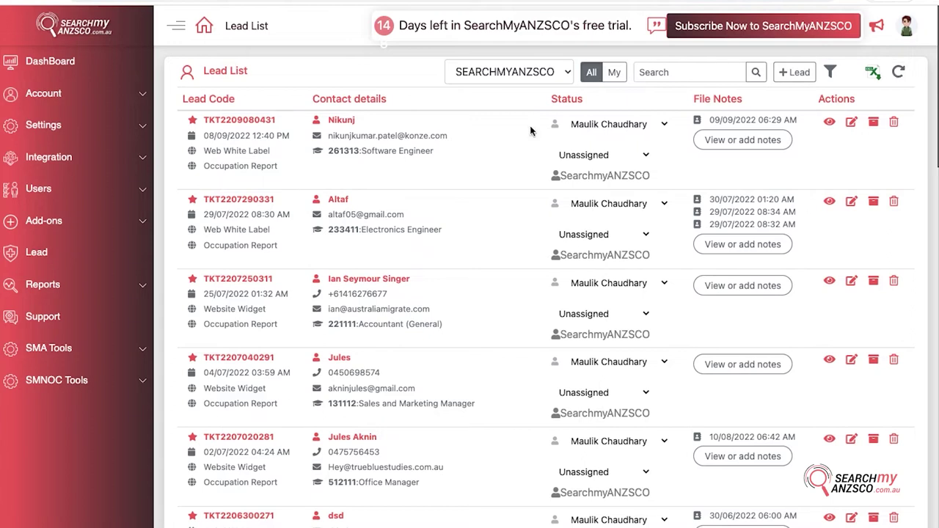
# Check the status options available for the first lead in the list without changing its status.
pyautogui.scroll(-1, 530, 123)
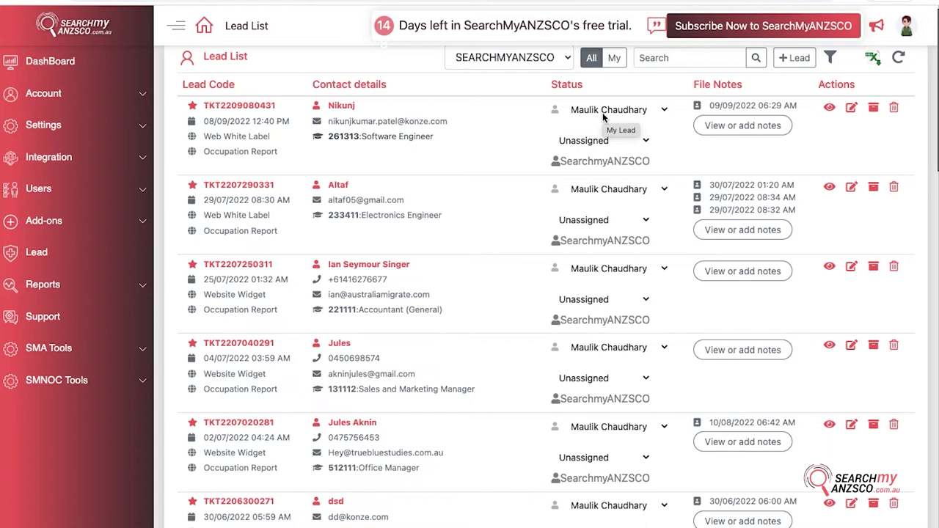
pyautogui.click(597, 142)
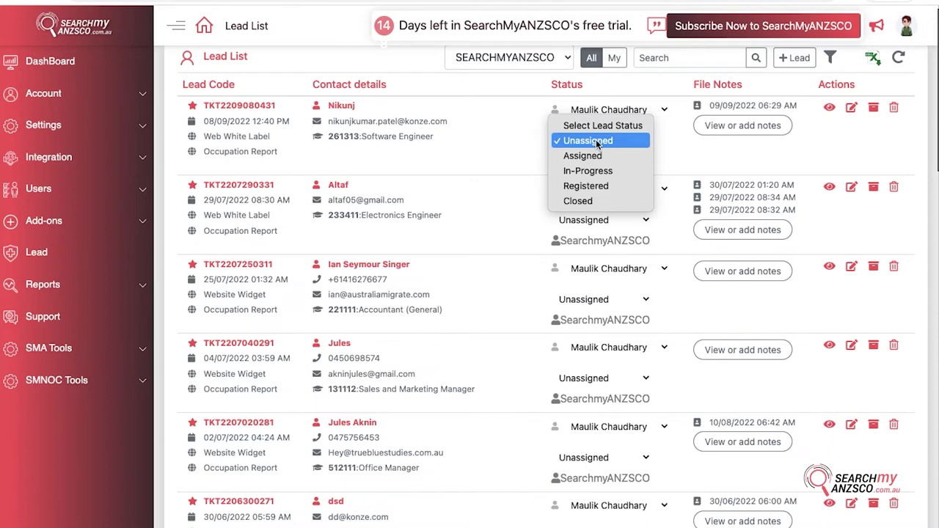
pyautogui.click(713, 152)
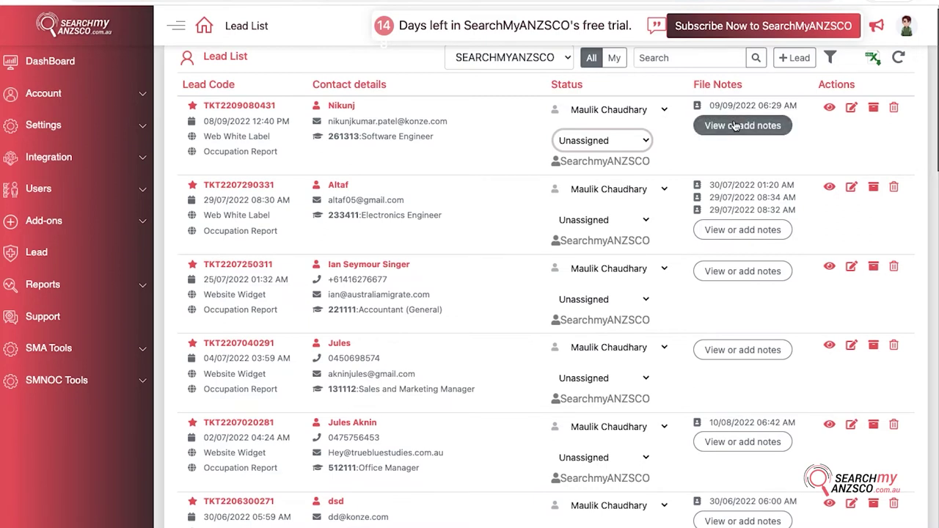
# Open the first lead's file notes and examine the occupation report entries in the history.
pyautogui.click(730, 119)
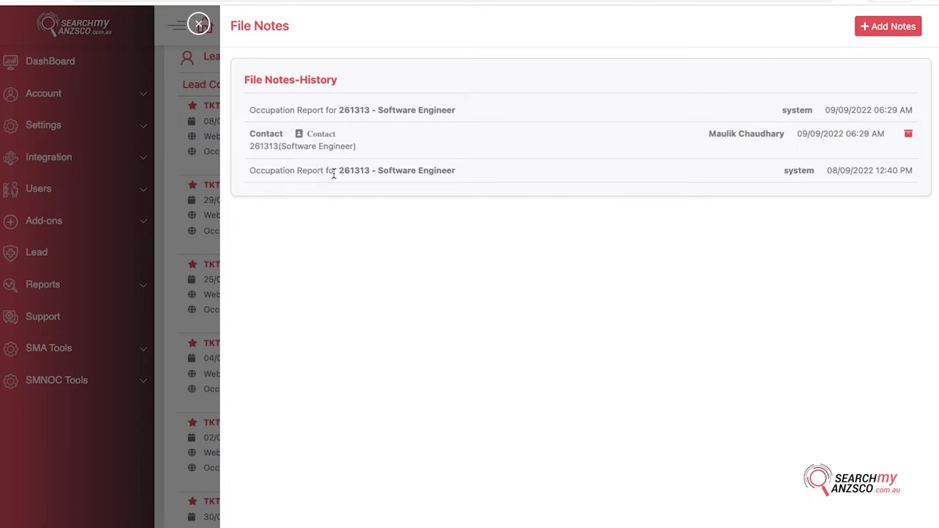
pyautogui.moveTo(350, 171); pyautogui.dragTo(482, 180)
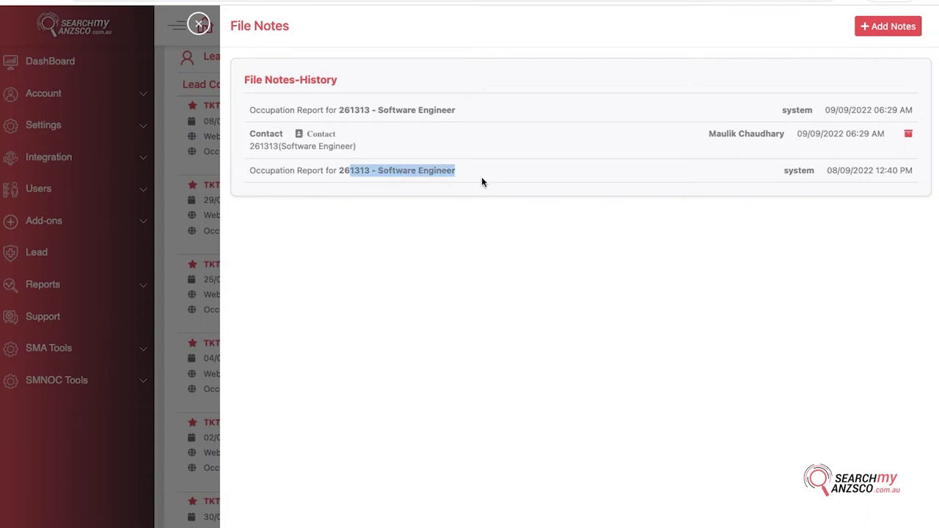
pyautogui.click(516, 147)
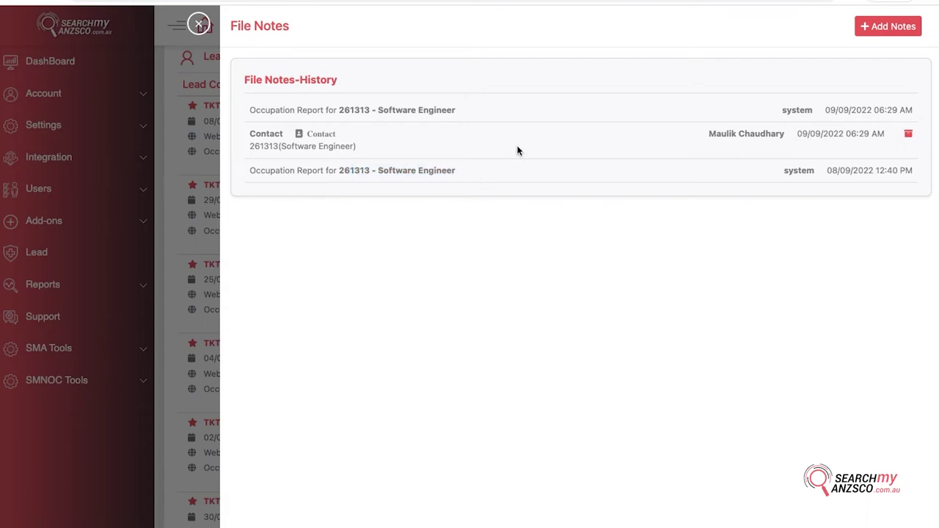
# Start a new file note for the lead titled "Docs Requested" with Email as the communication type.
pyautogui.click(891, 30)
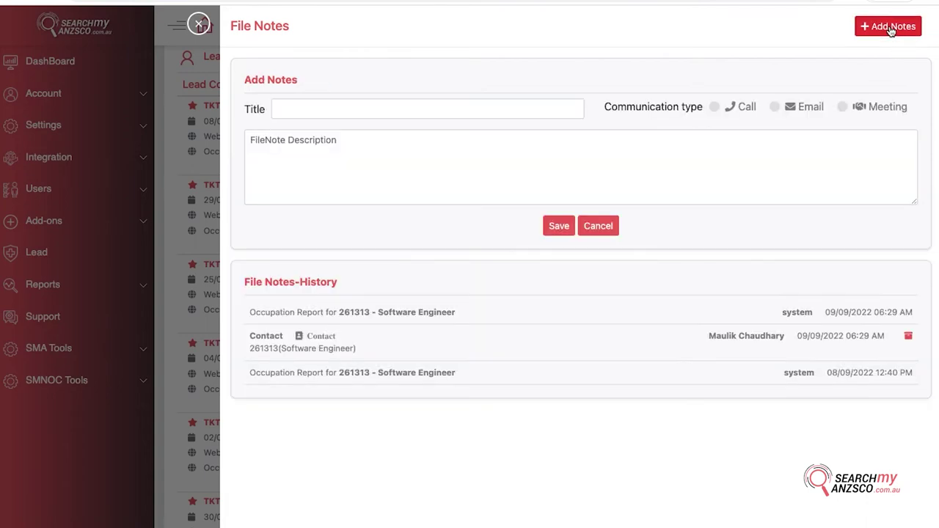
pyautogui.click(504, 108)
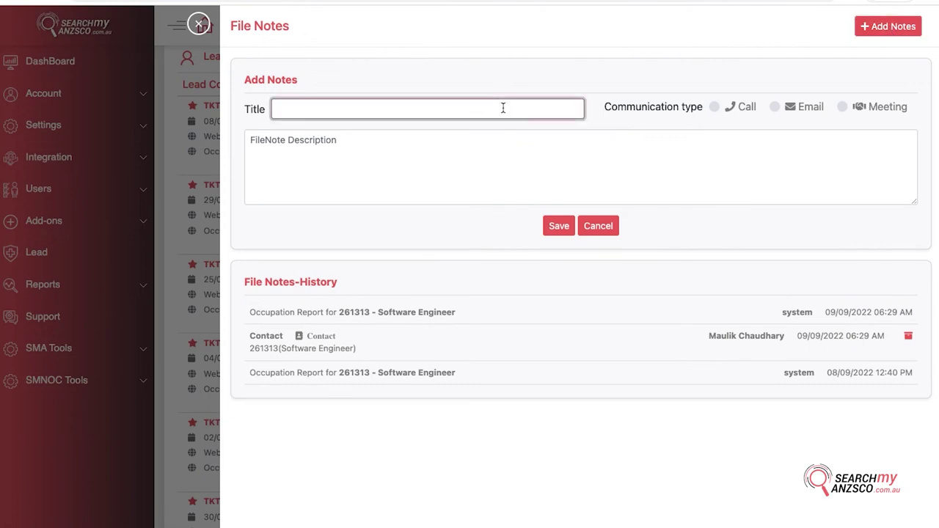
pyautogui.write('Do')
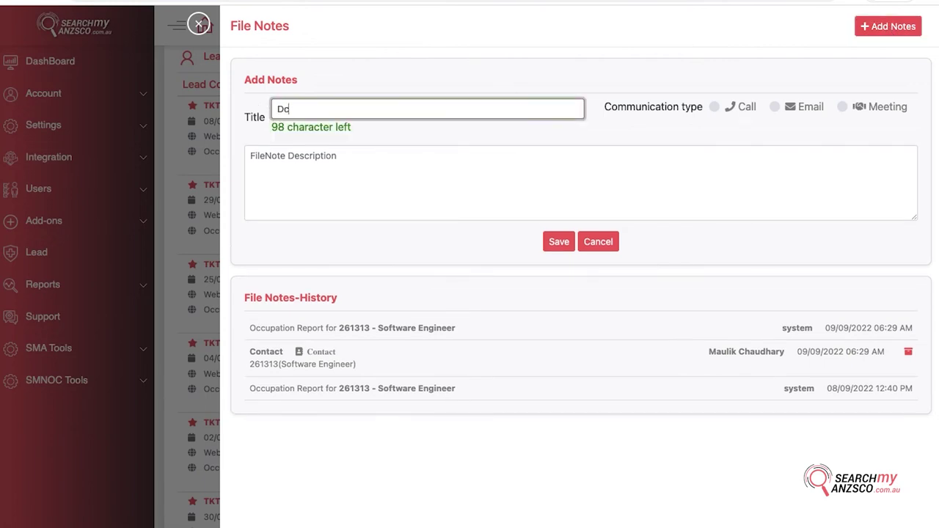
pyautogui.write('cs Reques')
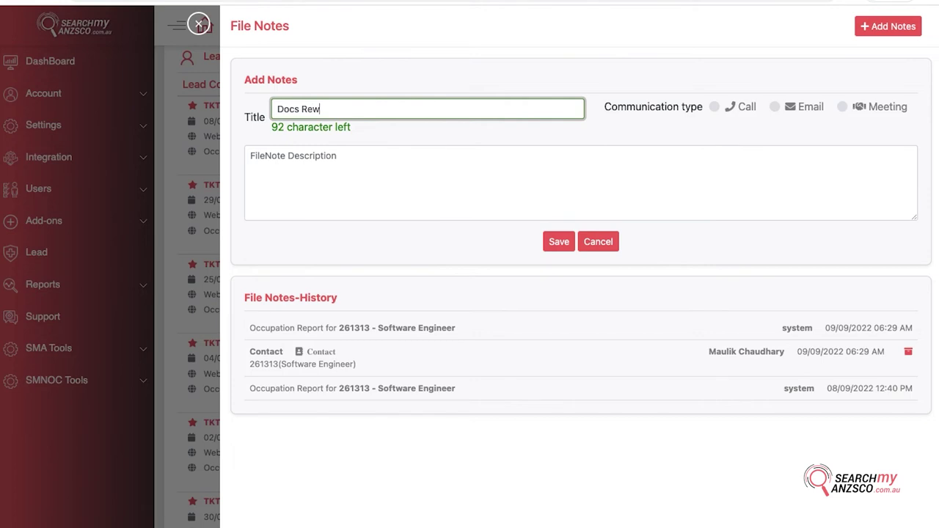
pyautogui.write('ted')
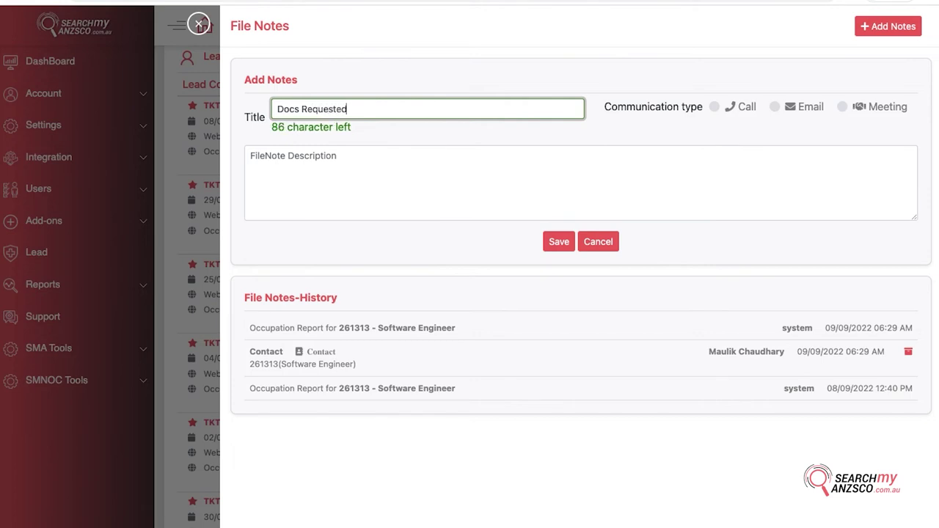
pyautogui.click(775, 107)
# Enter the note description "Documents requested to start process." and save the note.
pyautogui.click(549, 173)
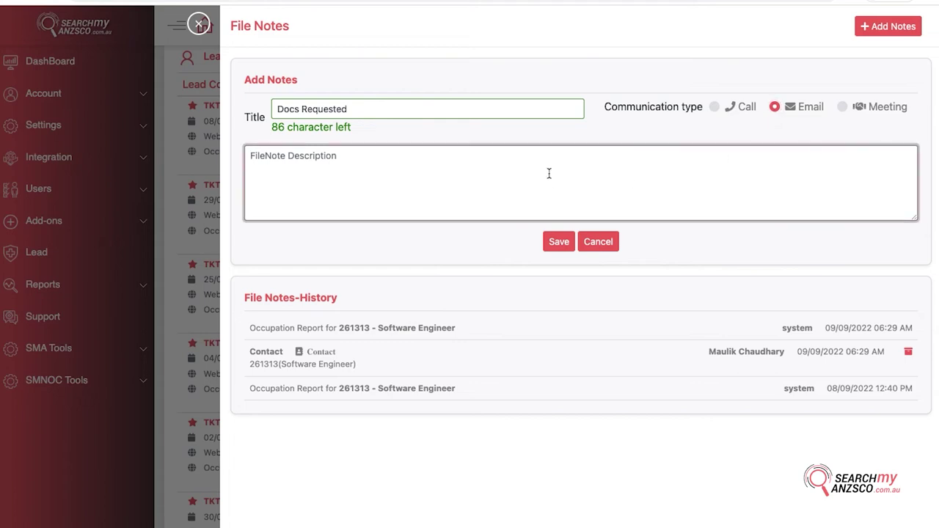
pyautogui.write('Document s')
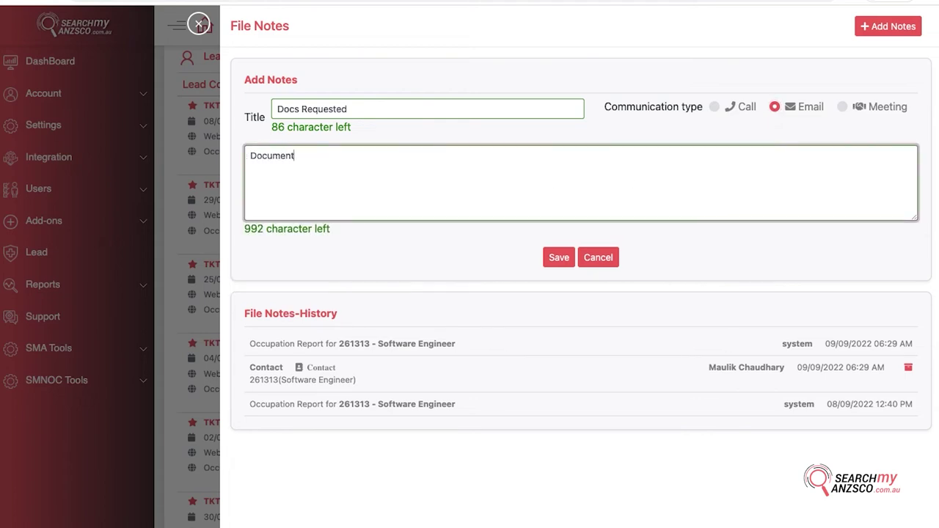
pyautogui.press('BackSpace')
pyautogui.press('BackSpace')
pyautogui.write('s requested to start')
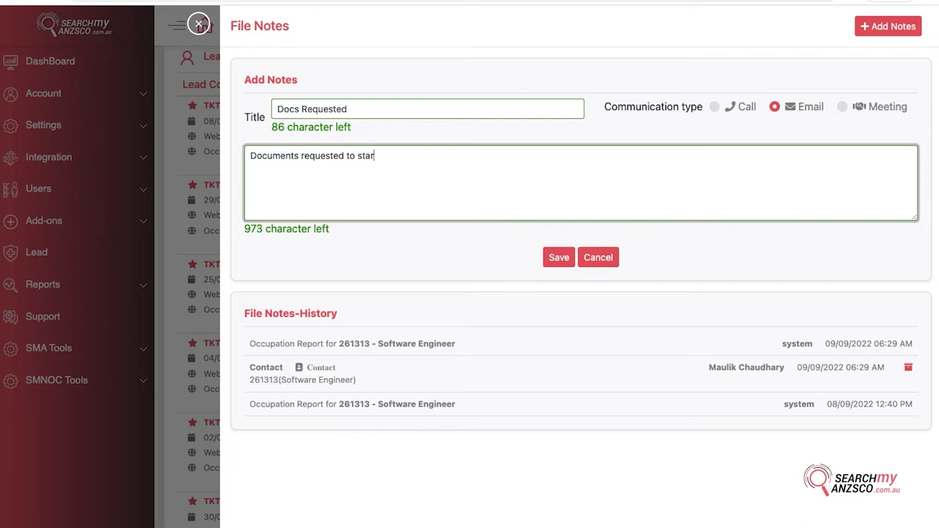
pyautogui.write('ss.')
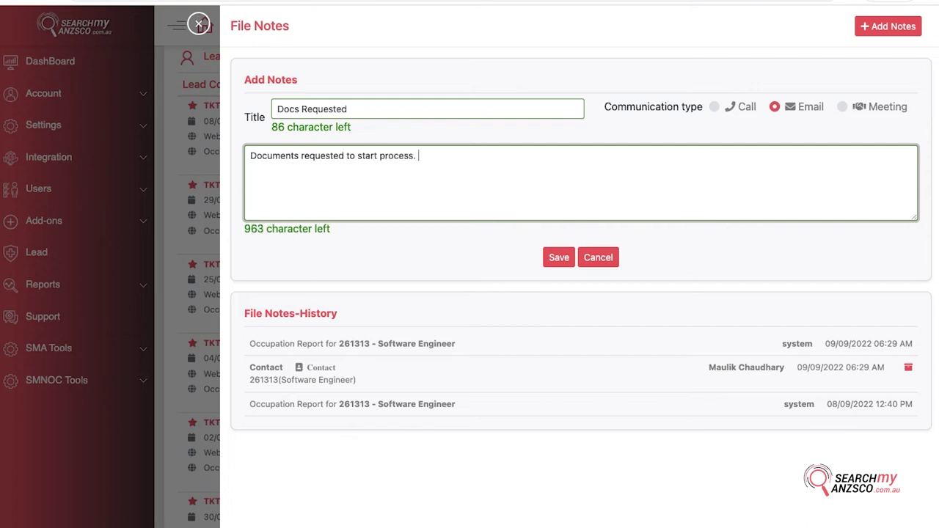
pyautogui.click(557, 258)
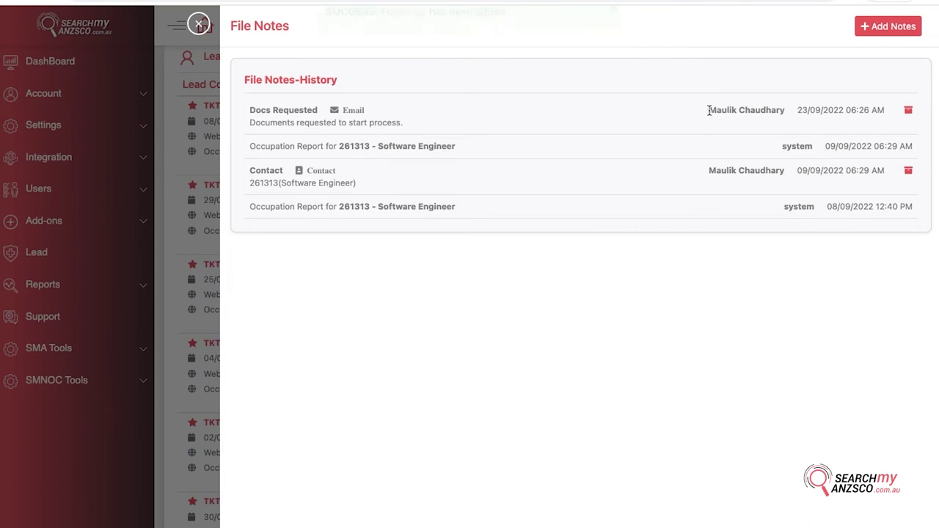
# Archive the "Docs Requested" file note, confirm the archiving, and return to the lead list.
pyautogui.moveTo(709, 112); pyautogui.dragTo(784, 112)
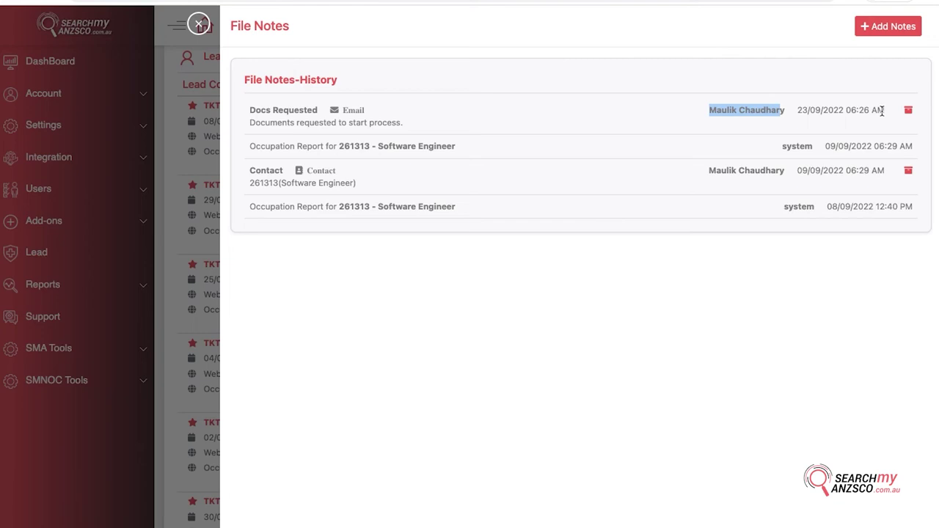
pyautogui.click(909, 110)
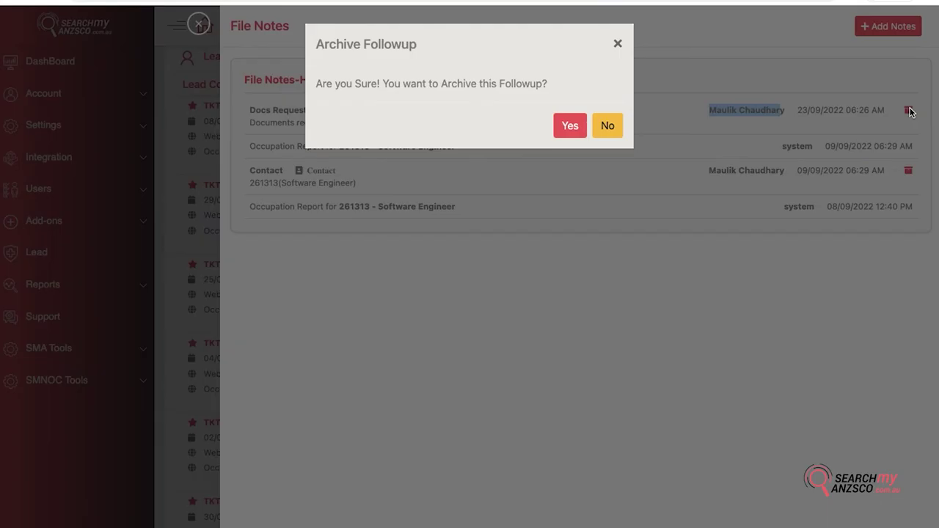
pyautogui.click(567, 125)
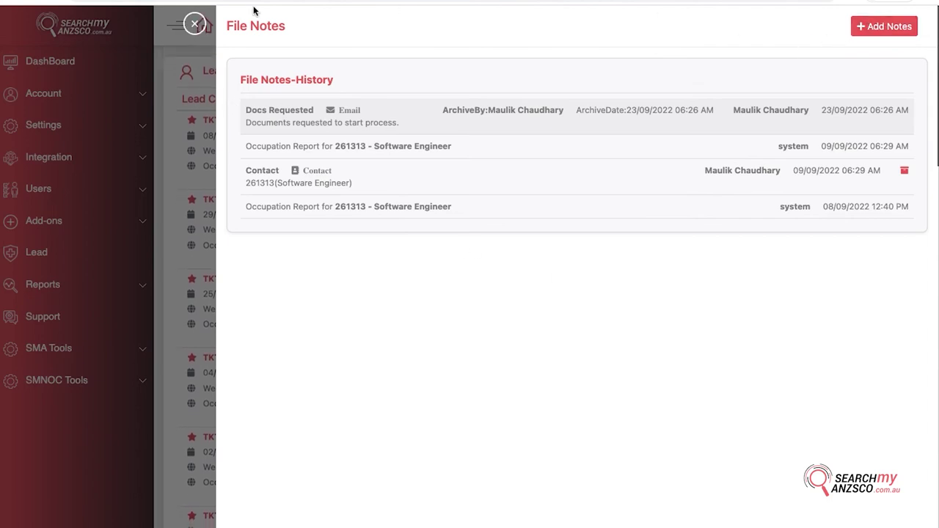
pyautogui.click(192, 26)
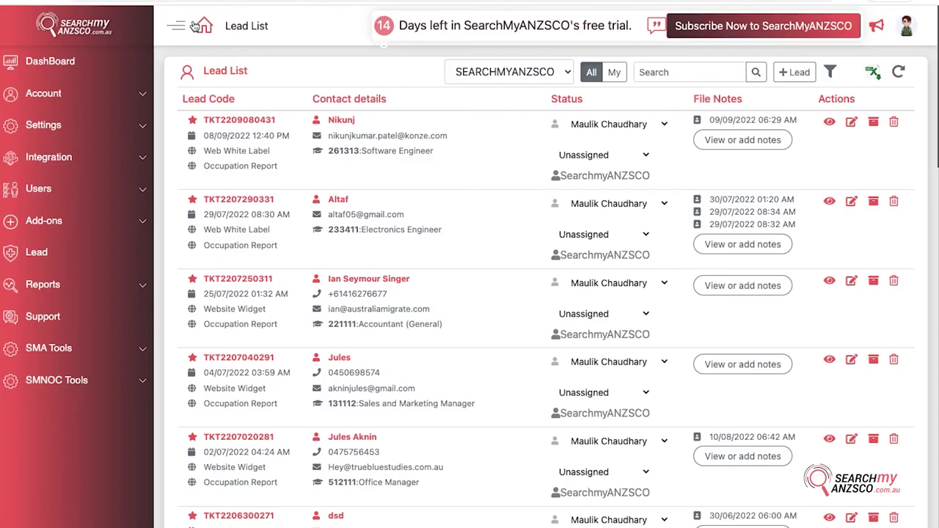
# Recheck the first lead's file notes history, view its full lead details, and return to the lead list.
pyautogui.click(714, 120)
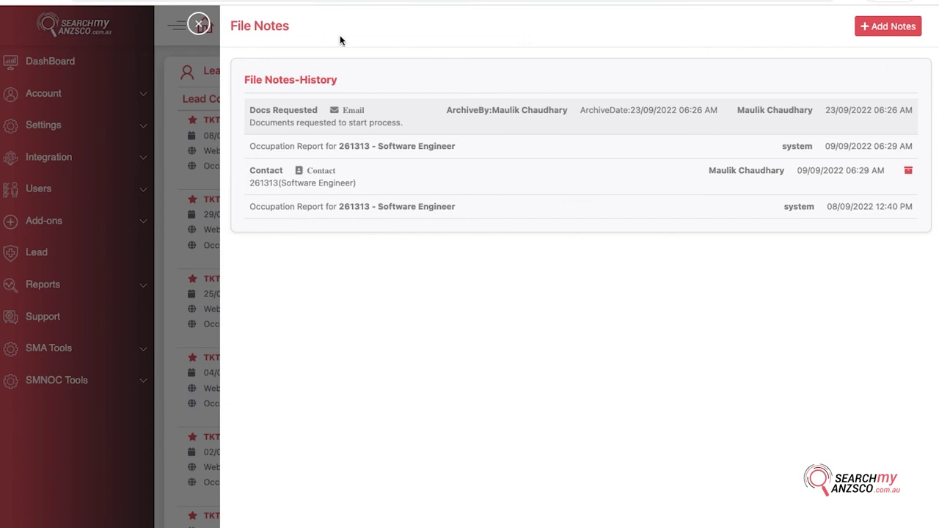
pyautogui.click(209, 29)
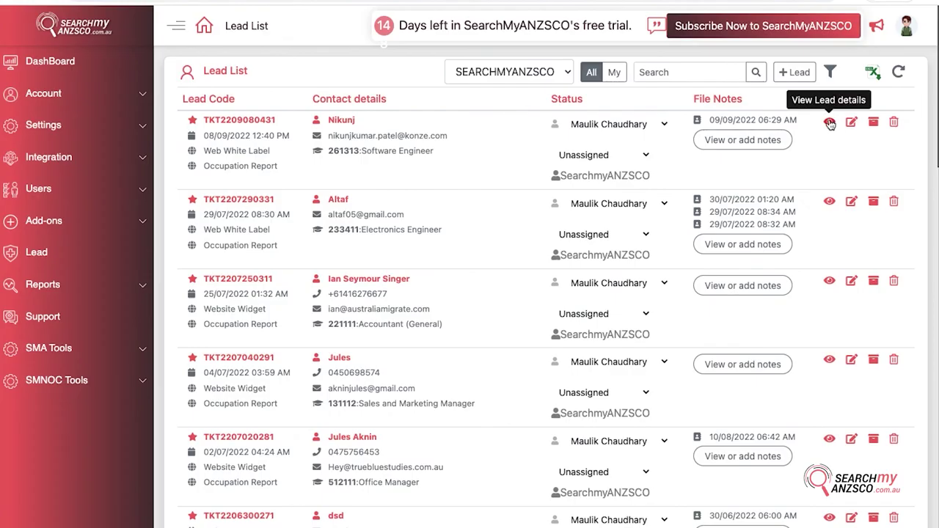
pyautogui.click(830, 123)
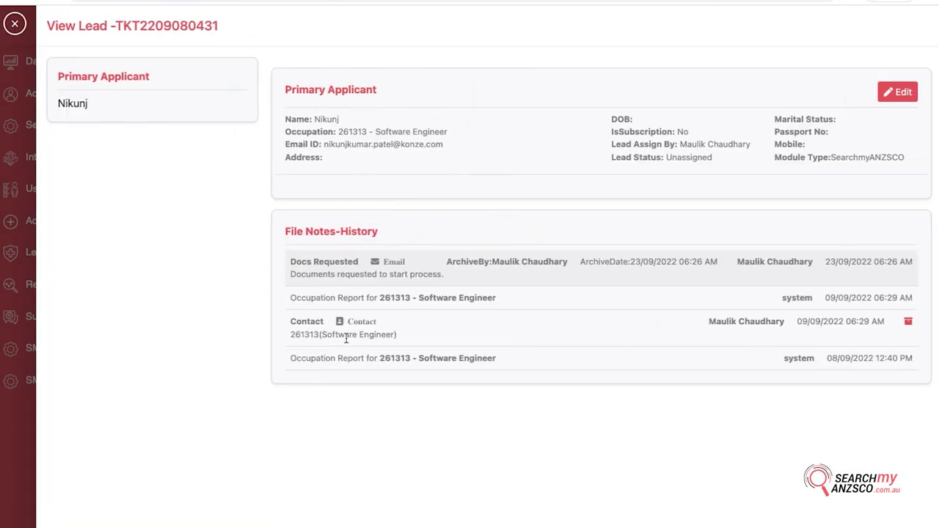
pyautogui.click(13, 24)
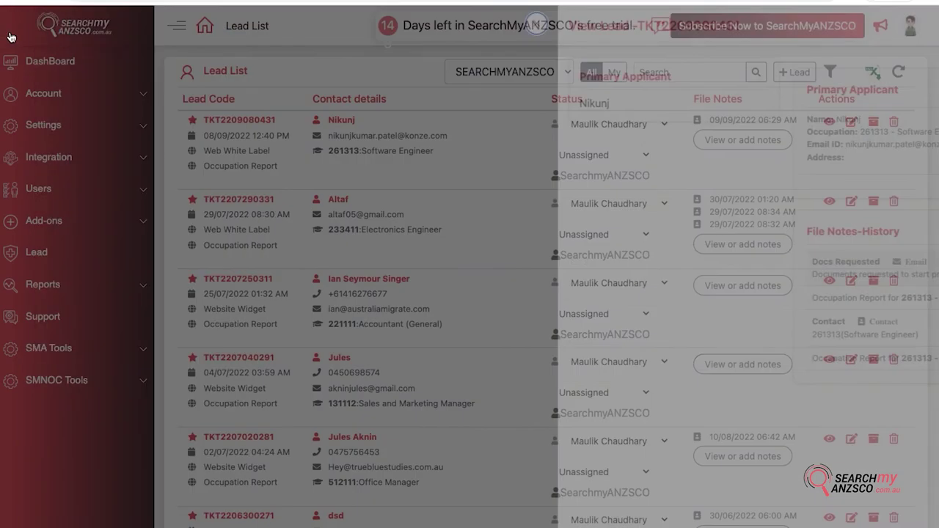